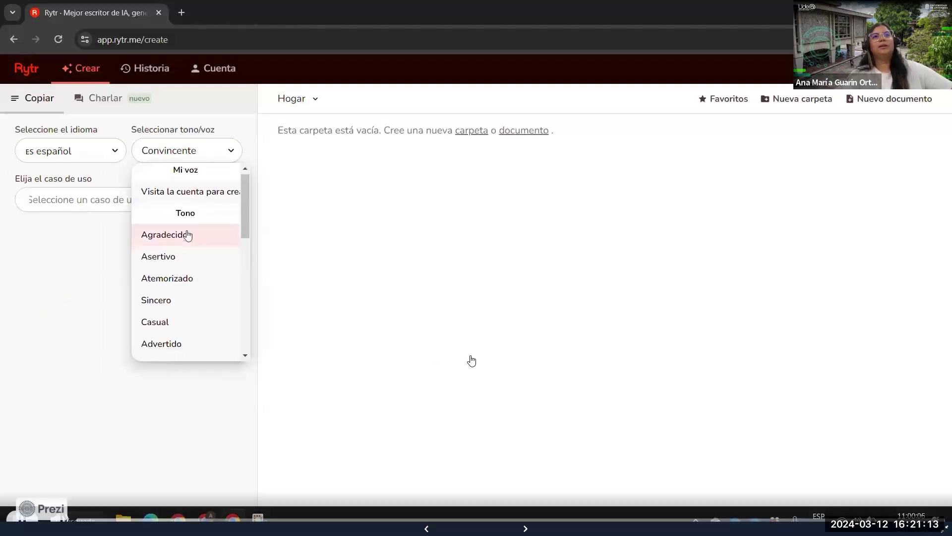
Step: Set the tone of the text to Formal
scroll(188, 236, "down", 3)
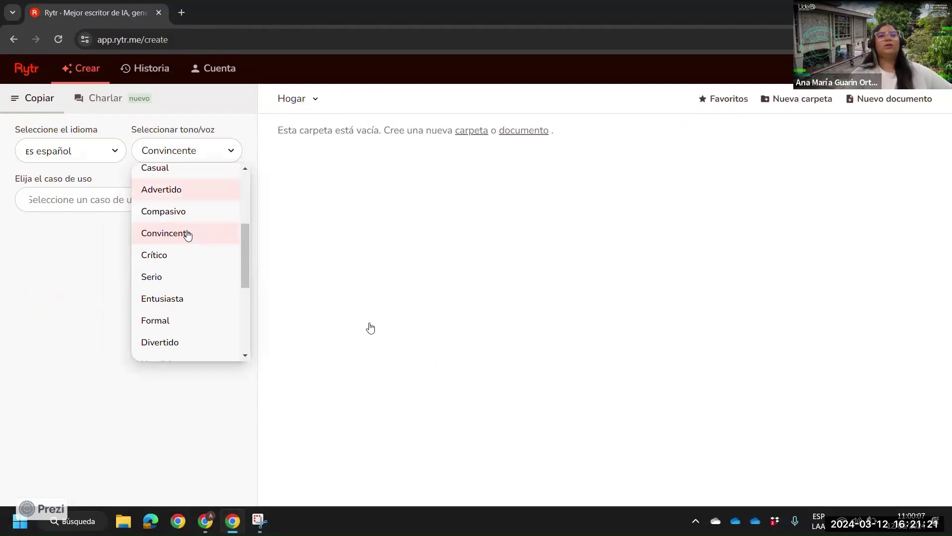
scroll(188, 236, "down", 3)
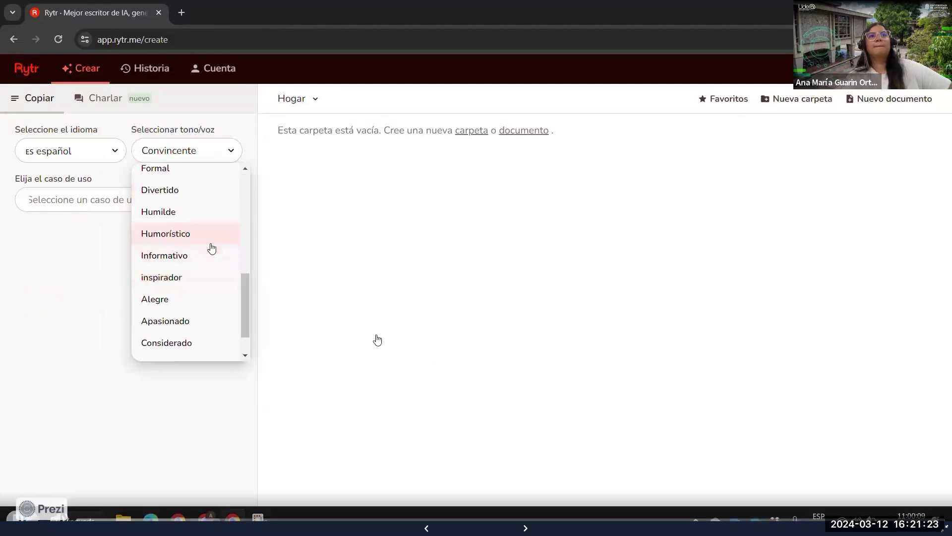
left_click(214, 185)
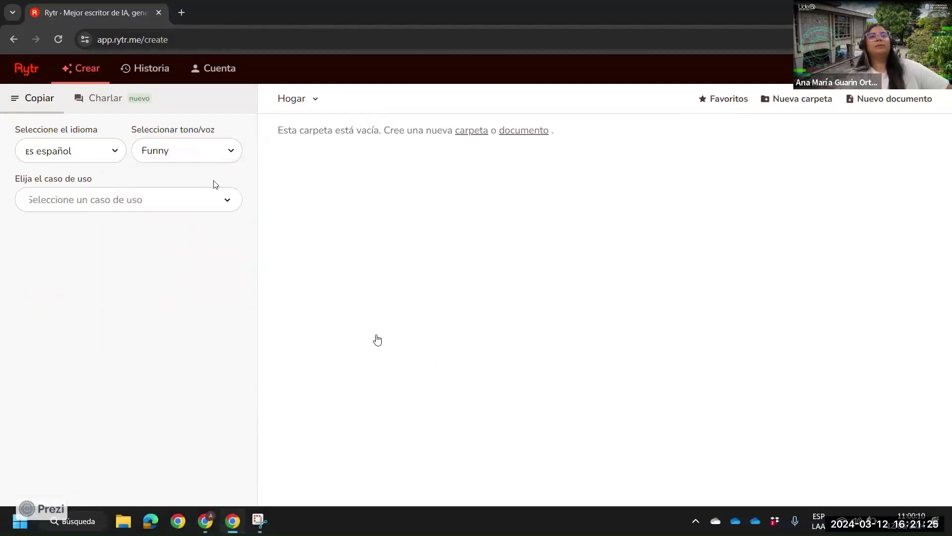
left_click(213, 175)
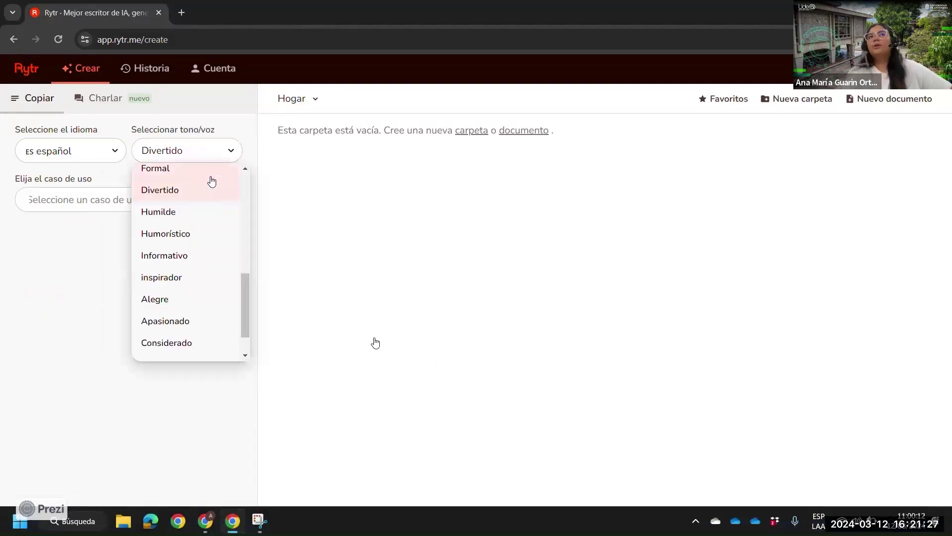
left_click(208, 170)
Step: Browse the available use cases and choose "Ideas de negocio"
left_click(176, 199)
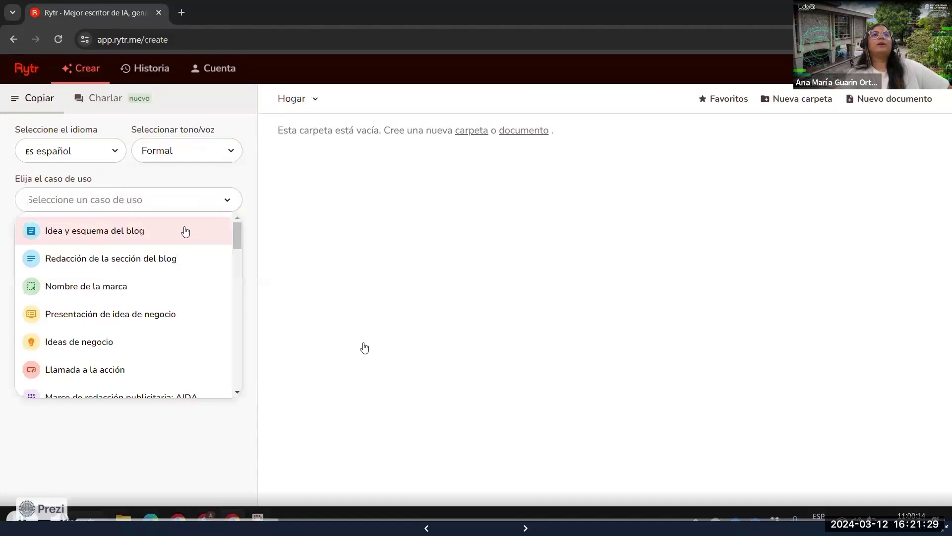
scroll(186, 270, "down", 5)
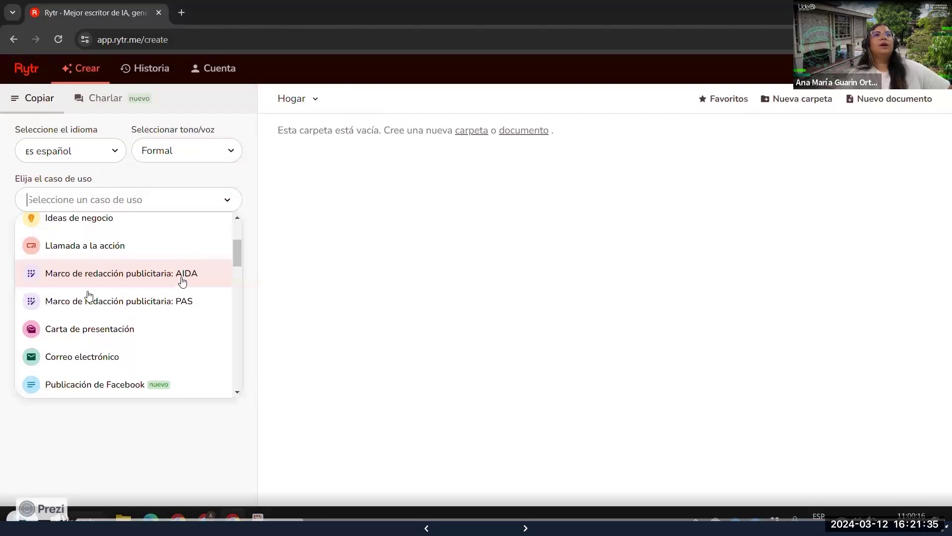
scroll(183, 282, "down", 4)
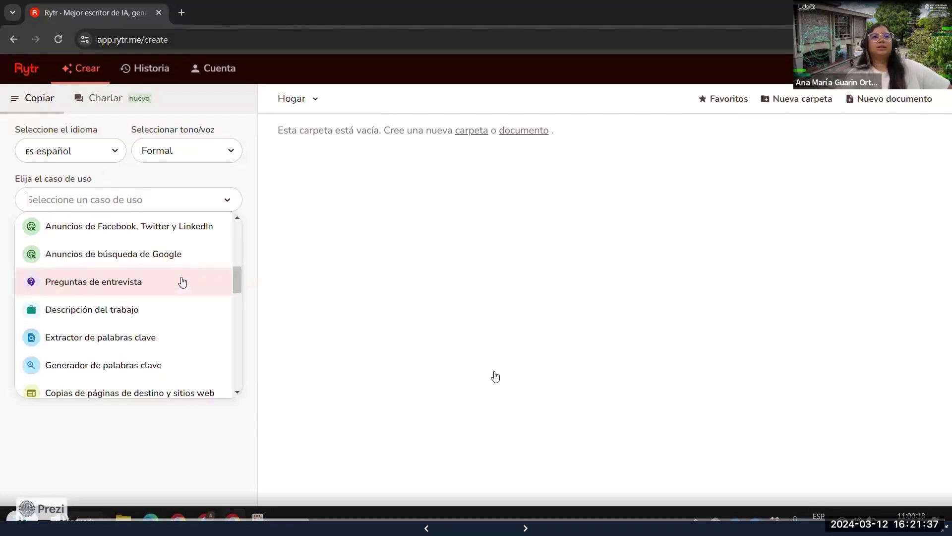
scroll(183, 282, "down", 5)
scroll(183, 280, "down", 5)
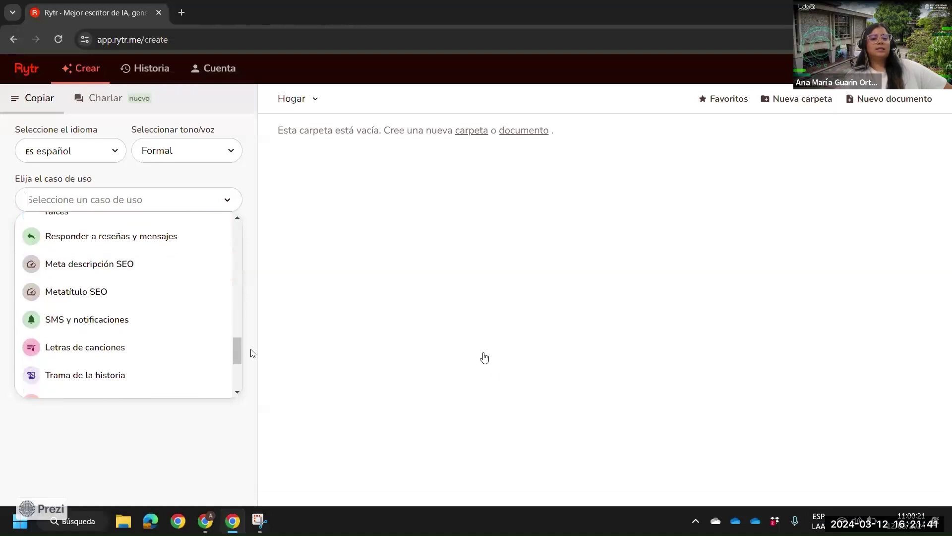
left_click_drag(234, 349, 234, 238)
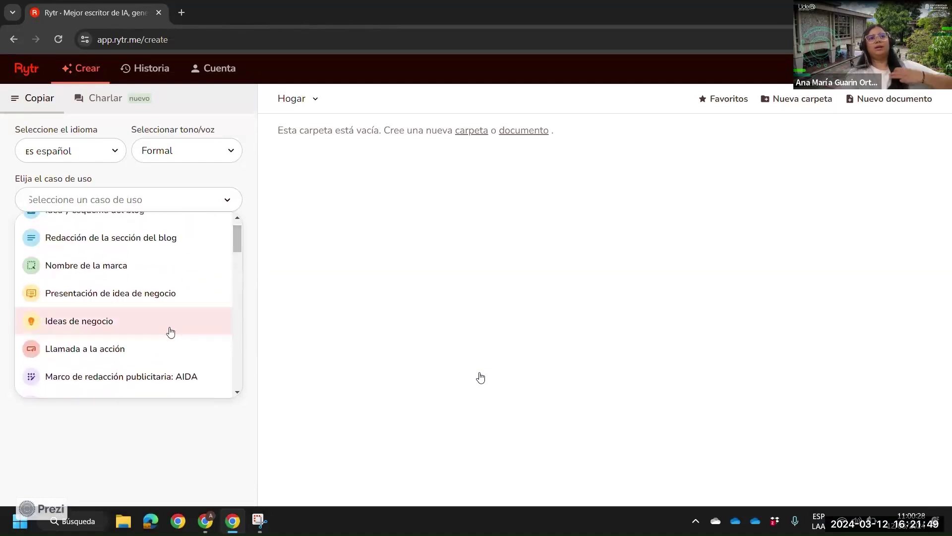
left_click(171, 322)
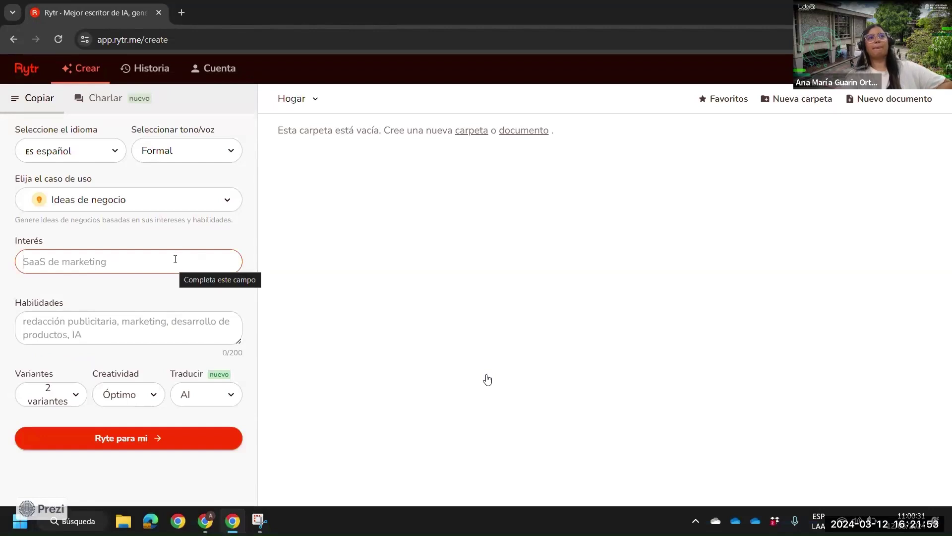
Step: Enter "idea de negocios" as the interest
left_click(149, 333)
left_click(158, 265)
key("Caps_Lock")
key("Caps_Lock")
type("idea d")
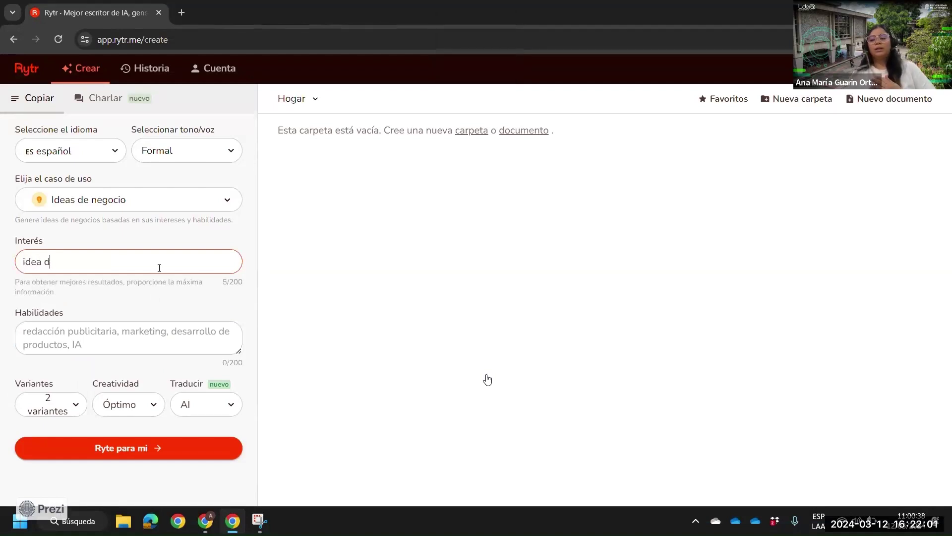
type("e negocioas")
key("BackSpace")
key("BackSpace")
type("s")
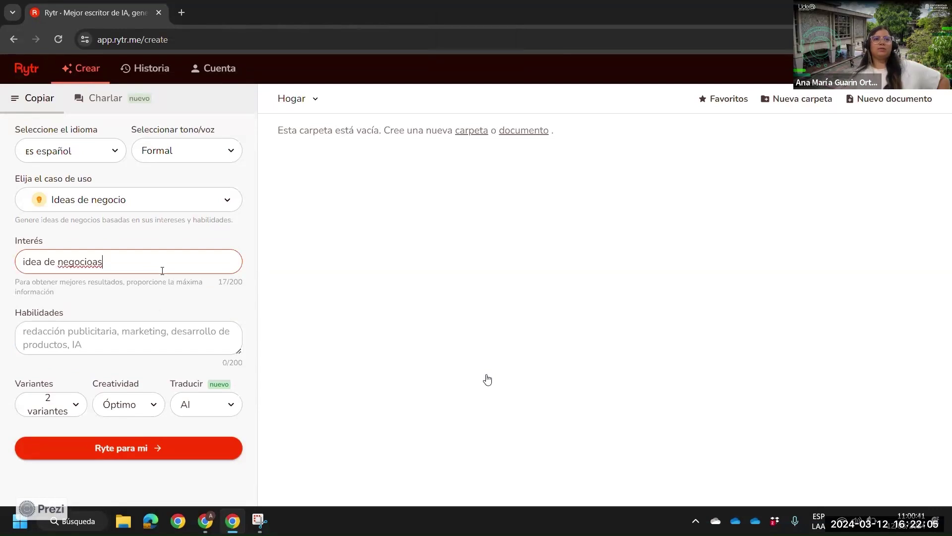
Step: Describe the skills as "Tengo una idea de negocio sobre la purificación del agua del rio Medellin"
left_click(147, 347)
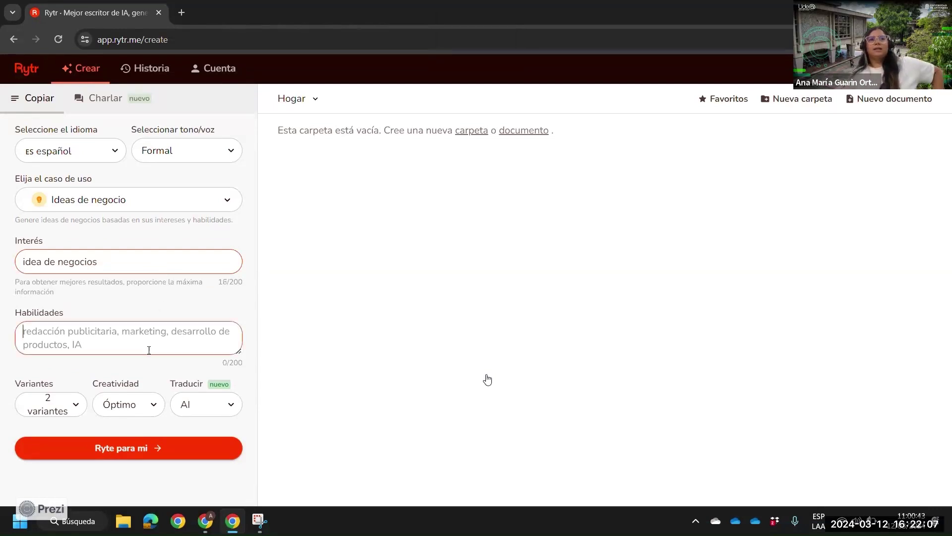
type("Tengo una idea de negocio sobre la purificación del agua del rio Medellin")
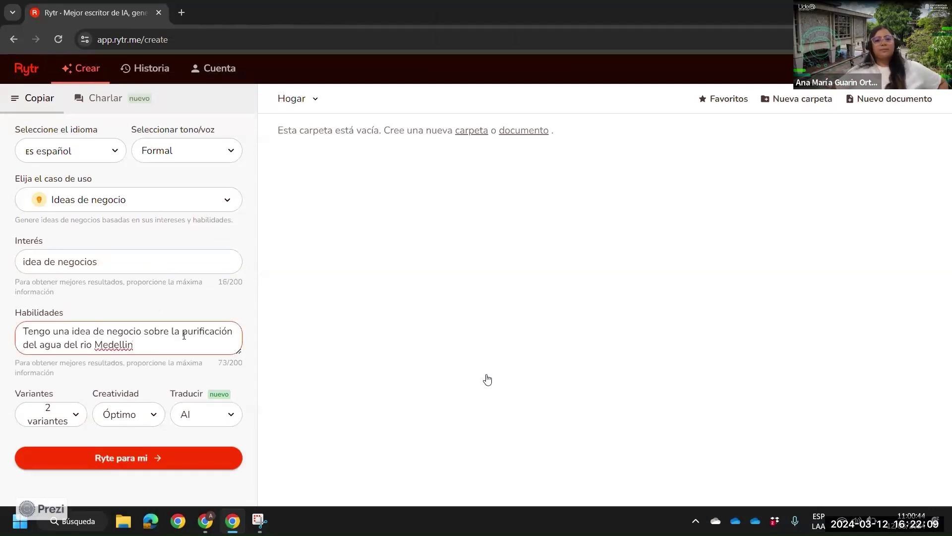
left_click(164, 365)
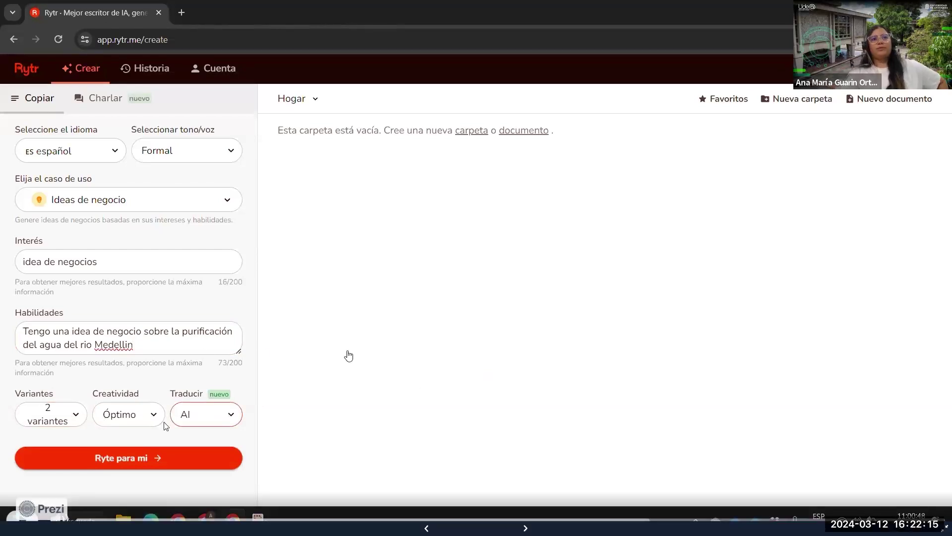
Step: Set the creativity level to Alto and generate the business idea text
left_click(193, 421)
left_click(146, 441)
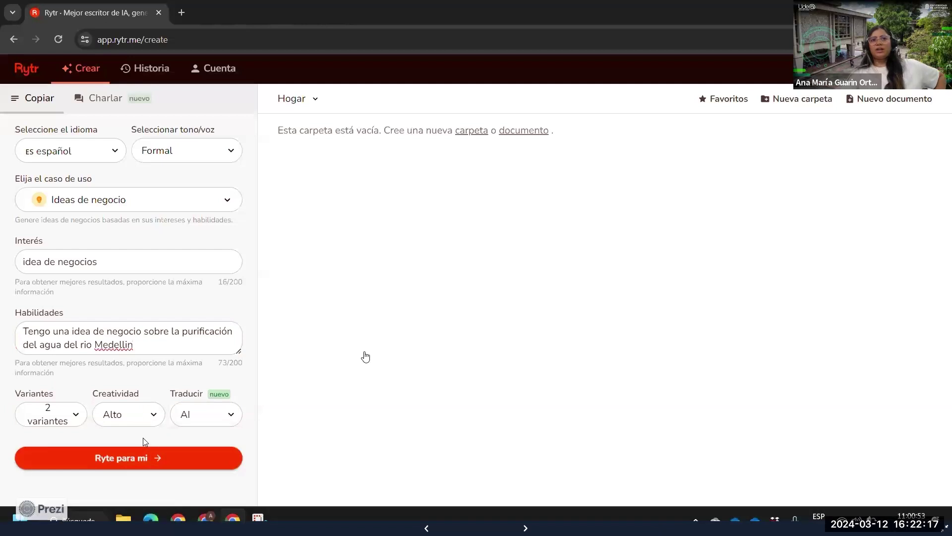
left_click(145, 459)
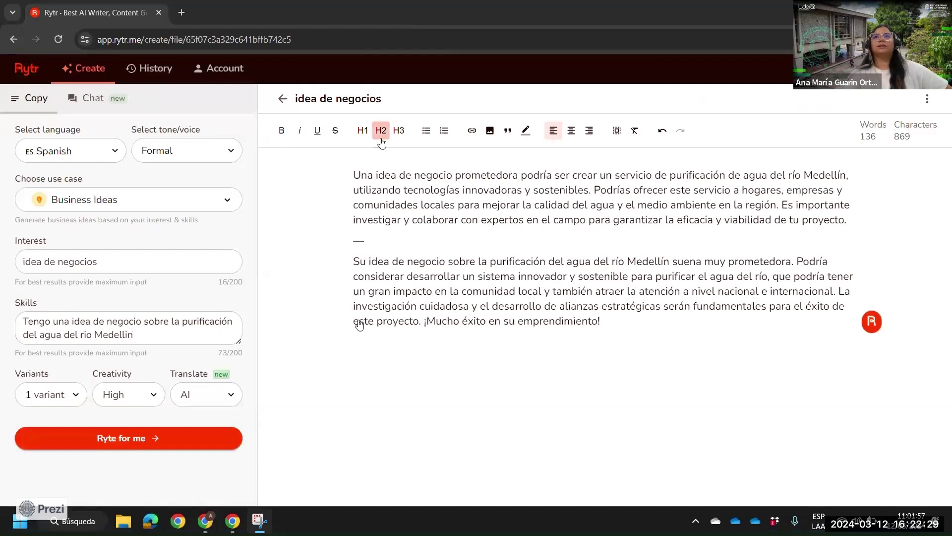
Step: Select all of the generated text in the document and centre it
left_click(550, 306, "shift")
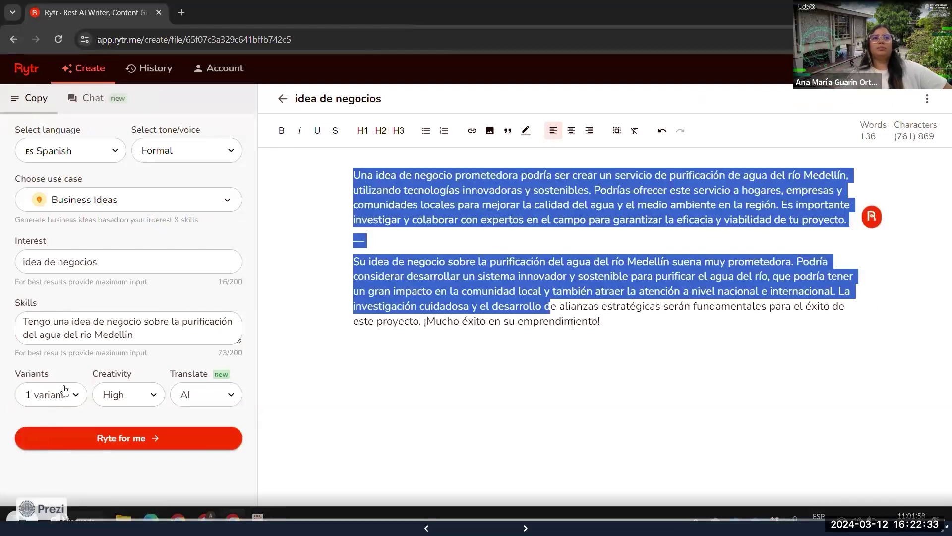
left_click(600, 322, "shift")
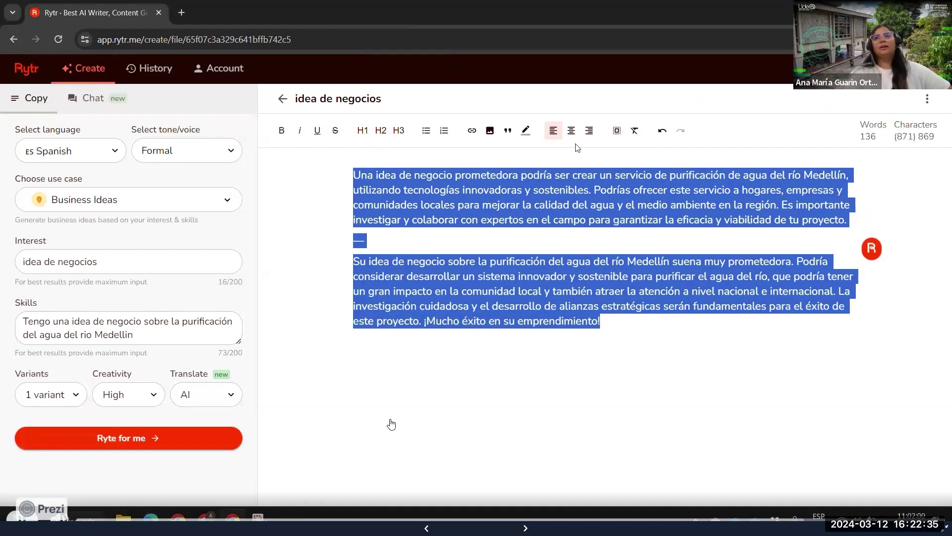
left_click(566, 131)
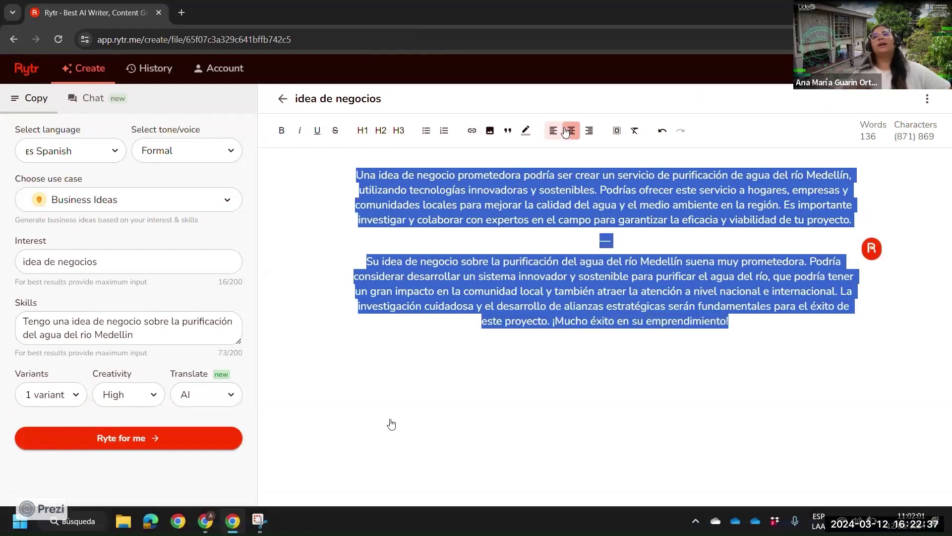
Step: Try the H1, H2 and H3 heading levels on the selected text
left_click(396, 132)
left_click(396, 132)
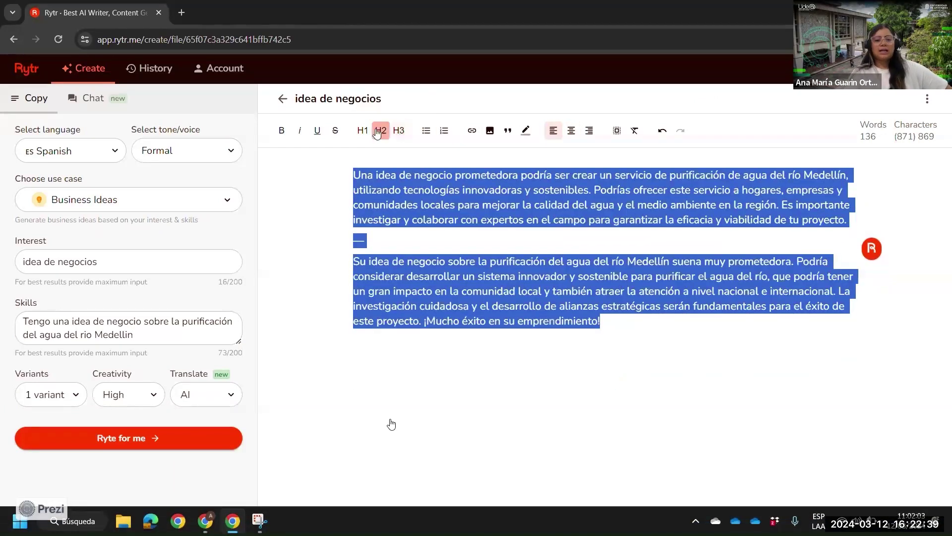
left_click(381, 130)
left_click(363, 130)
left_click(380, 131)
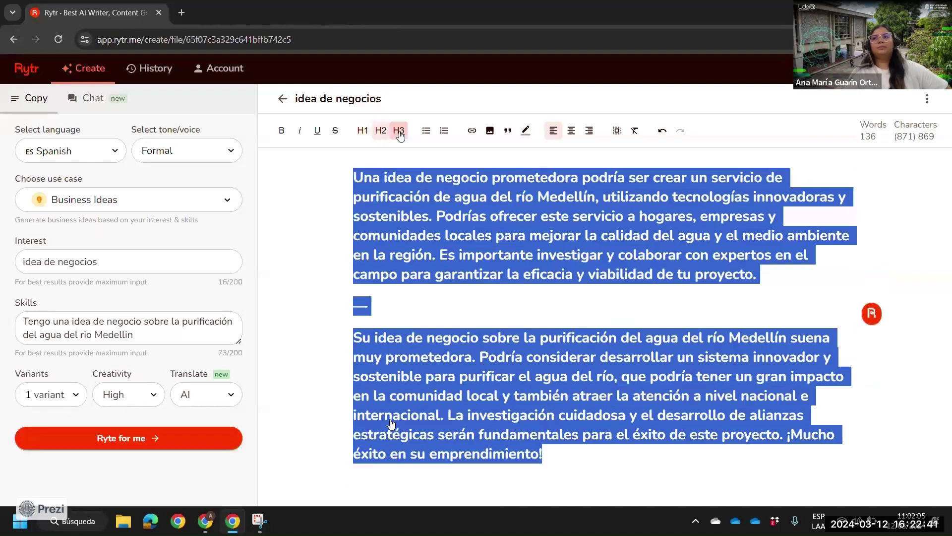
left_click(399, 131)
Step: Format the selected text as a bulleted list, try strikethrough on it and clear the selection
left_click(426, 132)
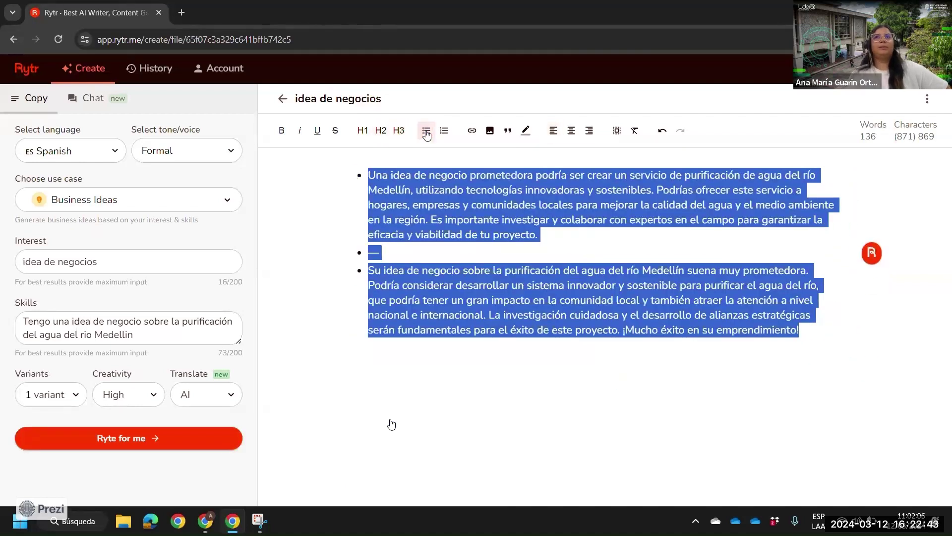
left_click(335, 132)
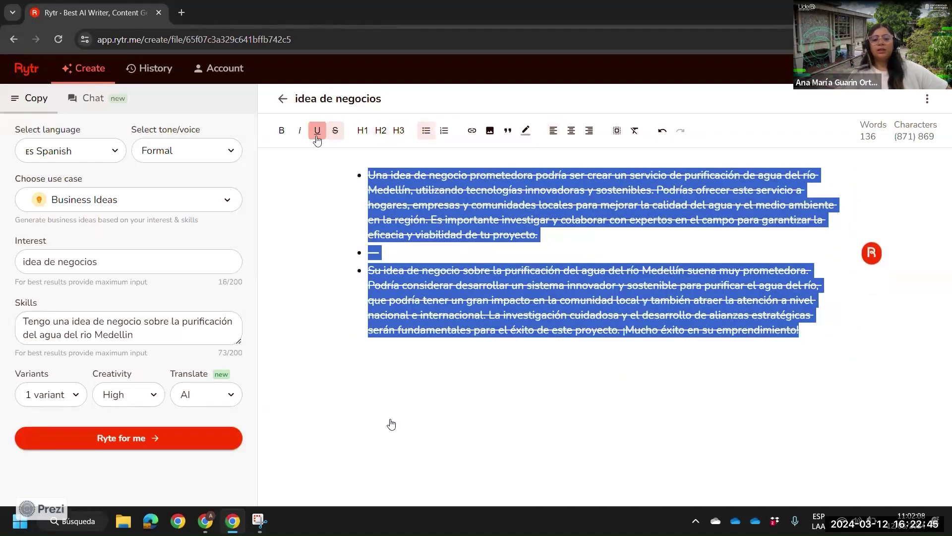
left_click(336, 131)
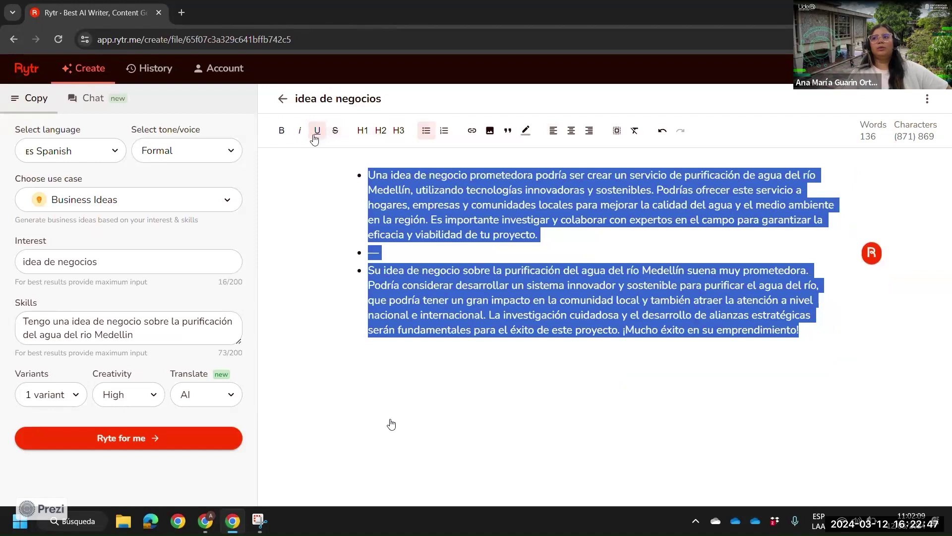
left_click(510, 397)
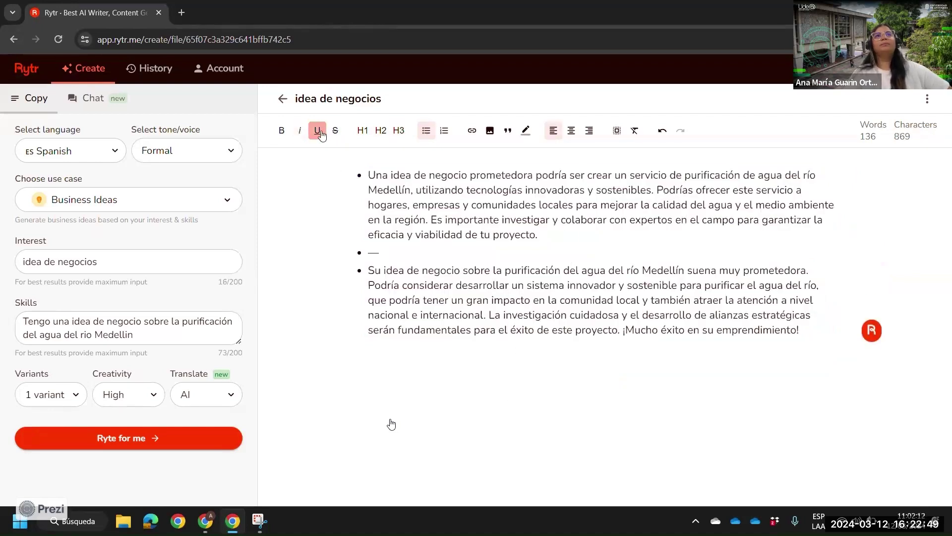
left_click(349, 309)
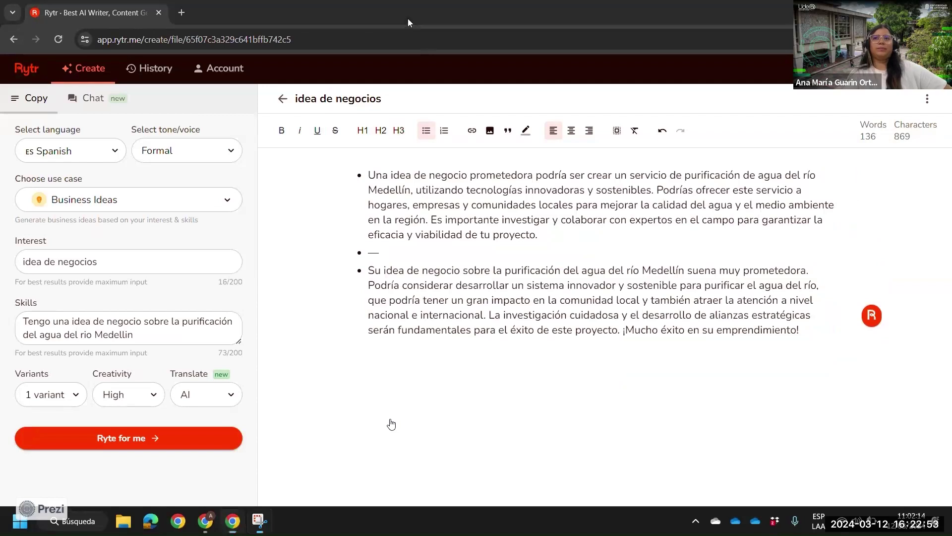
Step: Advance the Prezi presentation past the Rytr demonstration to the ChatGPT overview slide
key("Right")
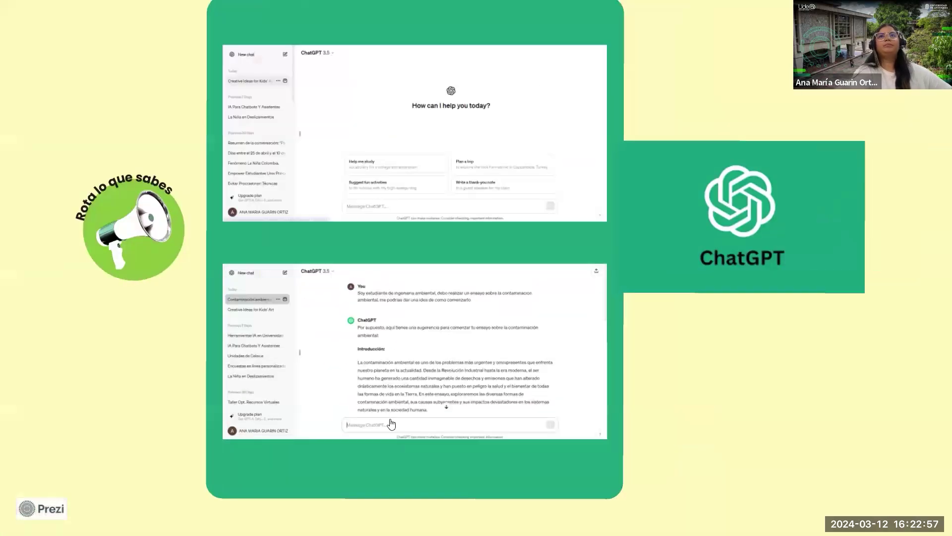
key("Right")
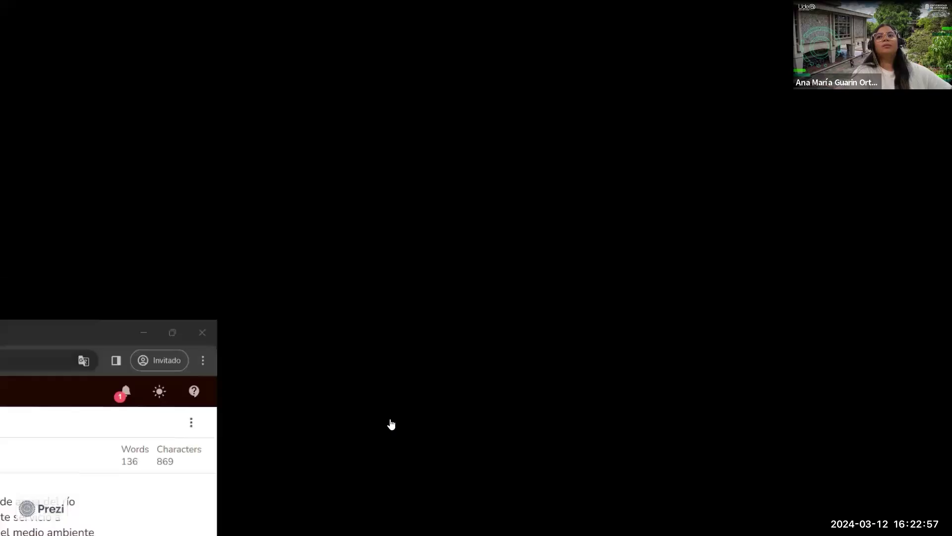
key("Right")
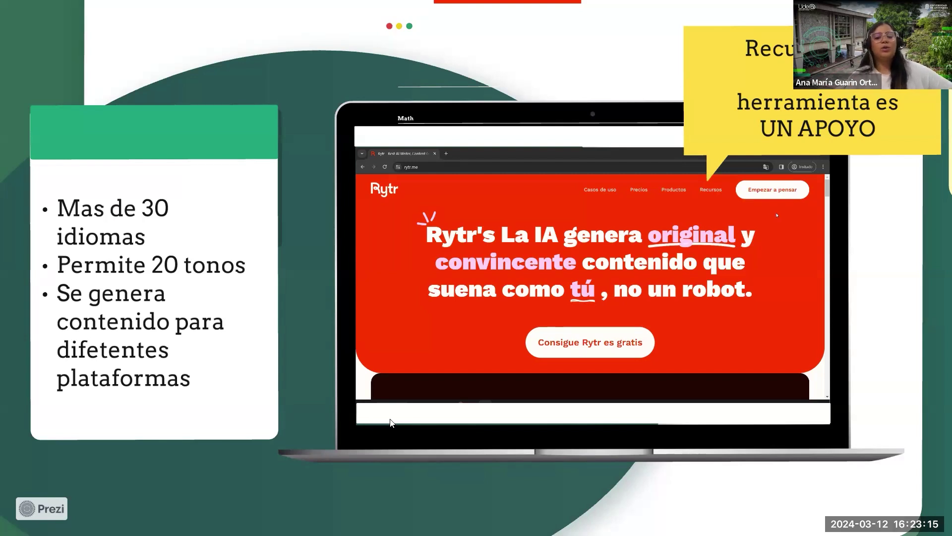
key("Right")
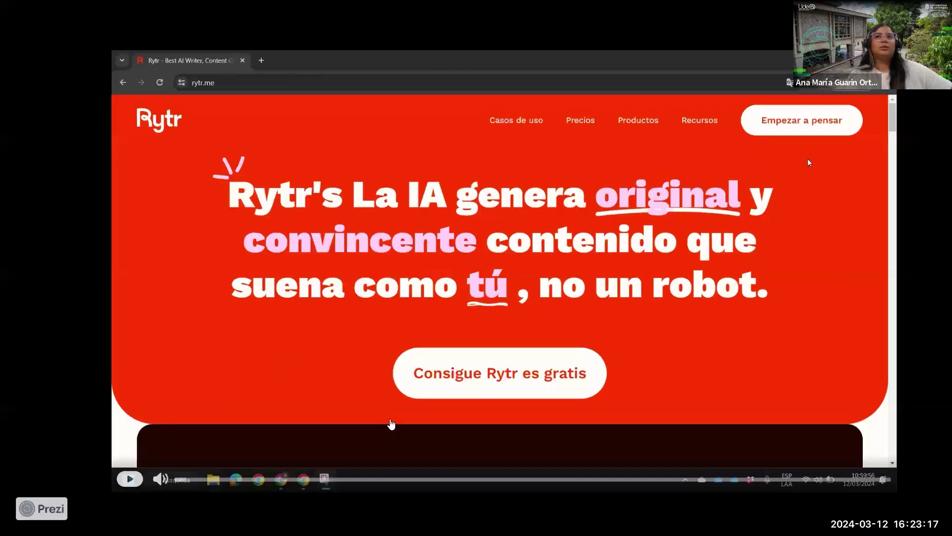
key("Right")
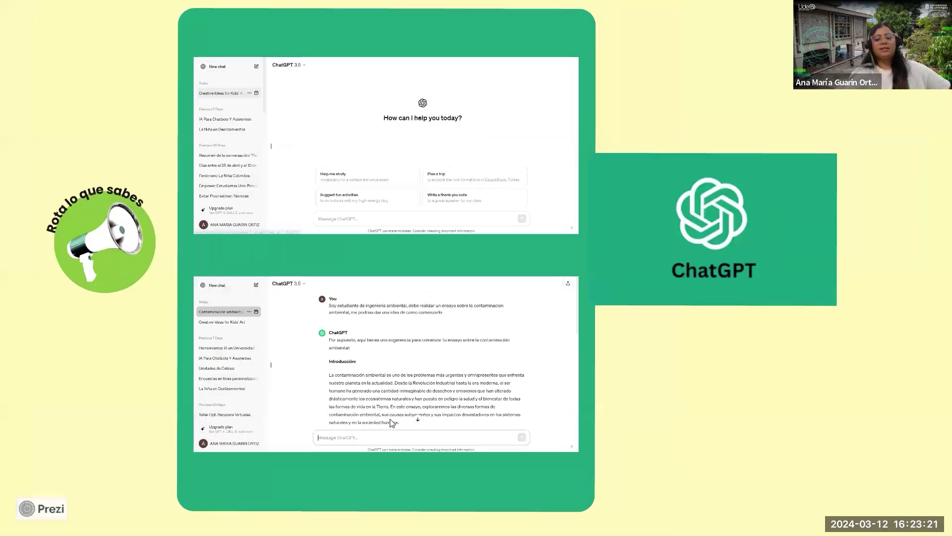
Step: Show the ChatGPT 3.5 start screen and the example chat about an environmental pollution essay
key("Right")
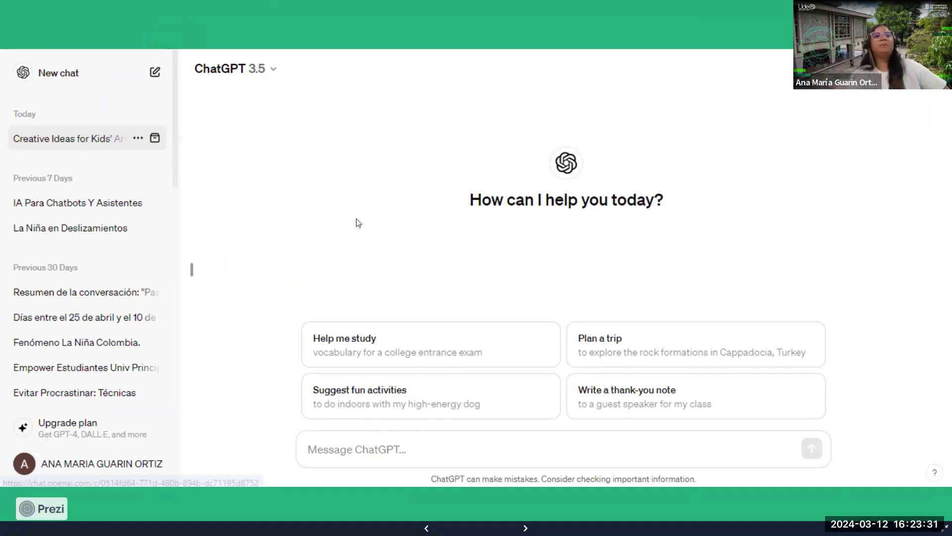
key("Right")
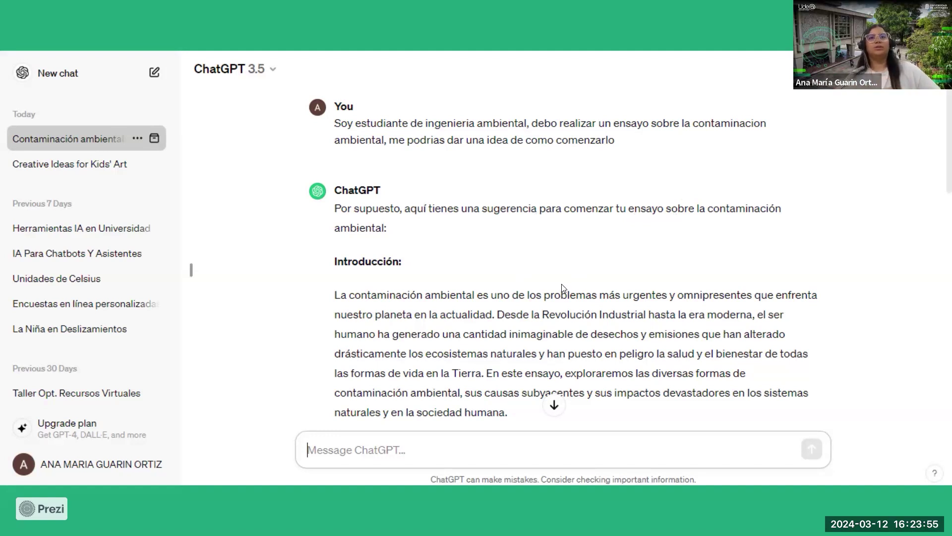
key("Right")
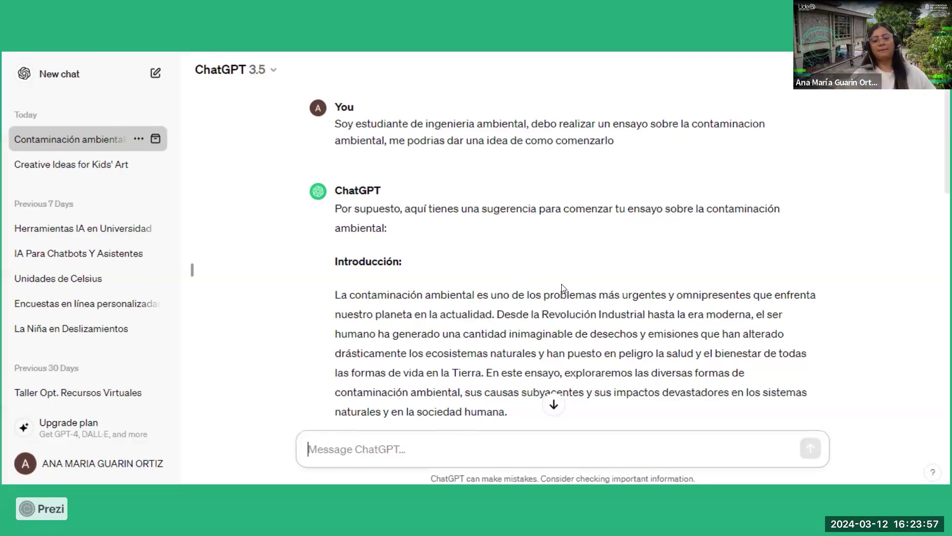